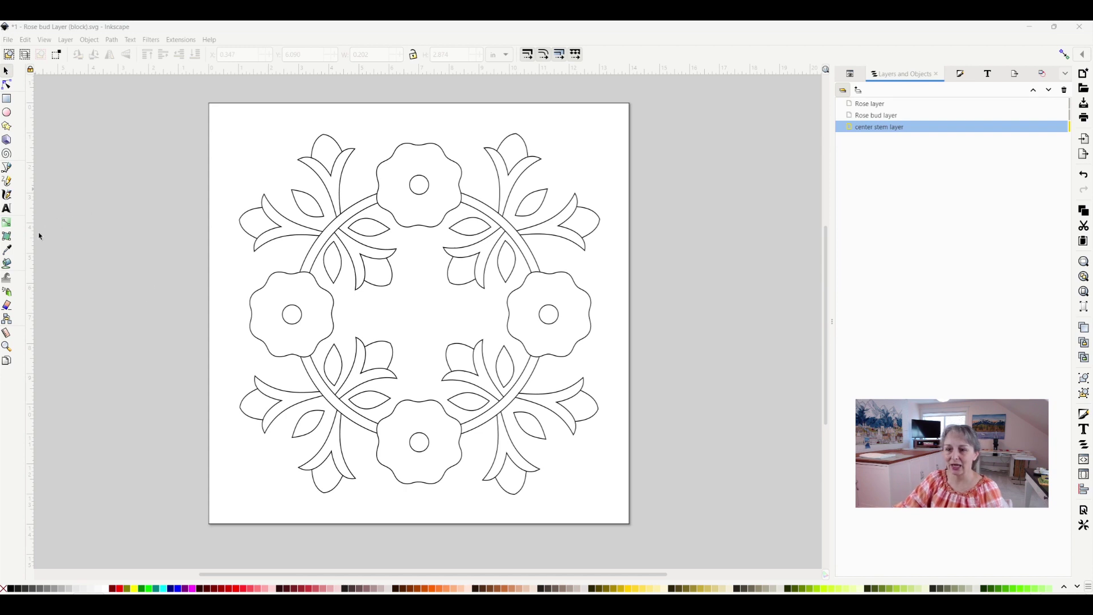
With the Text tool, set centre alignment and place a text cursor below the bottom flower
{"action": "left_click", "coordinate": [7, 209]}
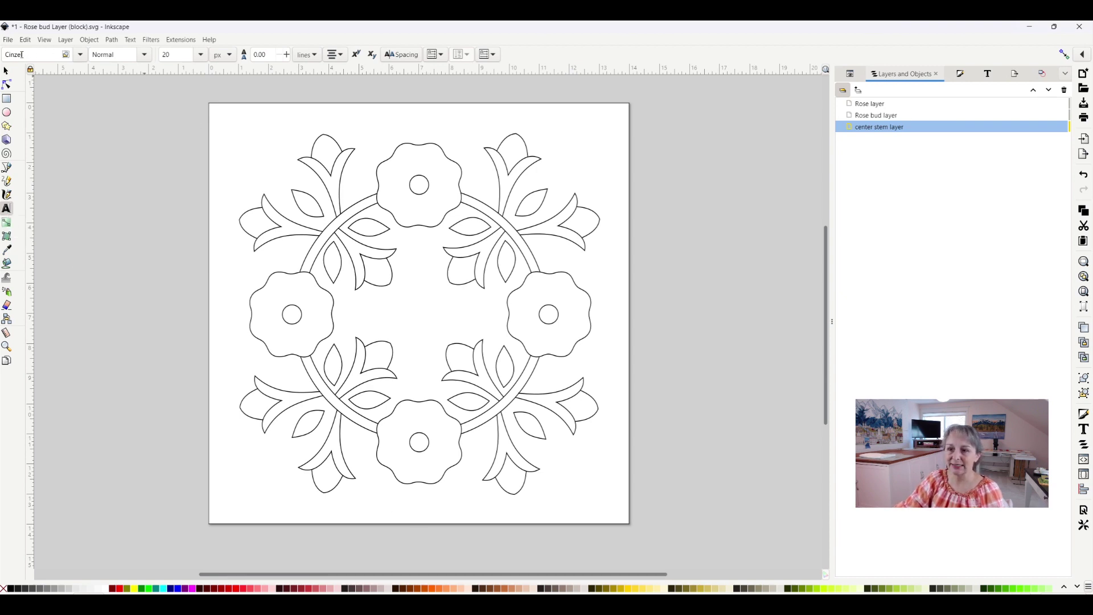
{"action": "left_click", "coordinate": [144, 55]}
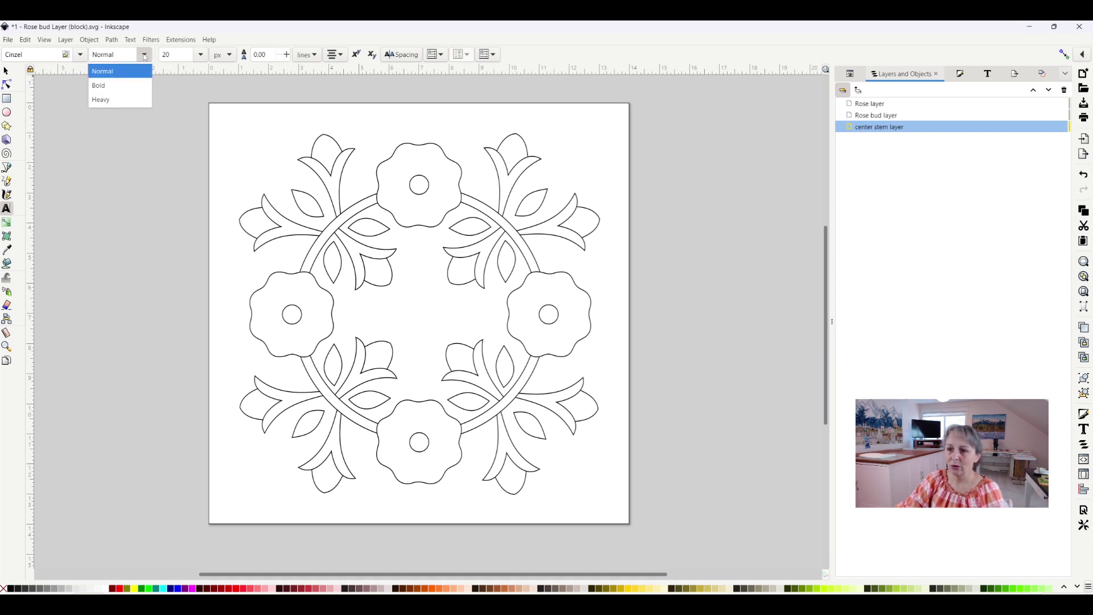
{"action": "left_click", "coordinate": [201, 54]}
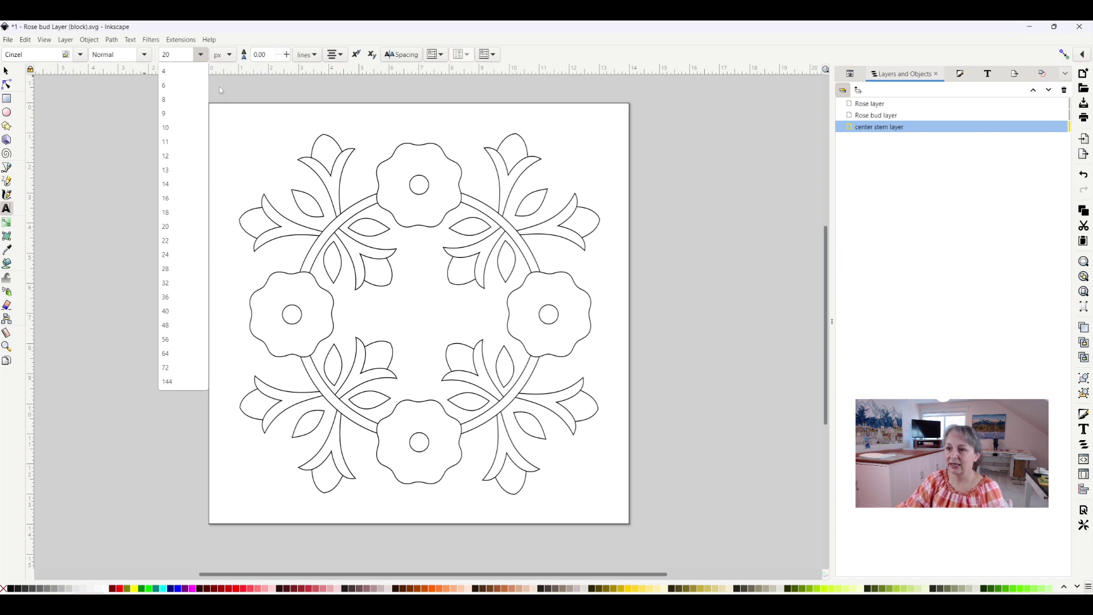
{"action": "left_click", "coordinate": [339, 57]}
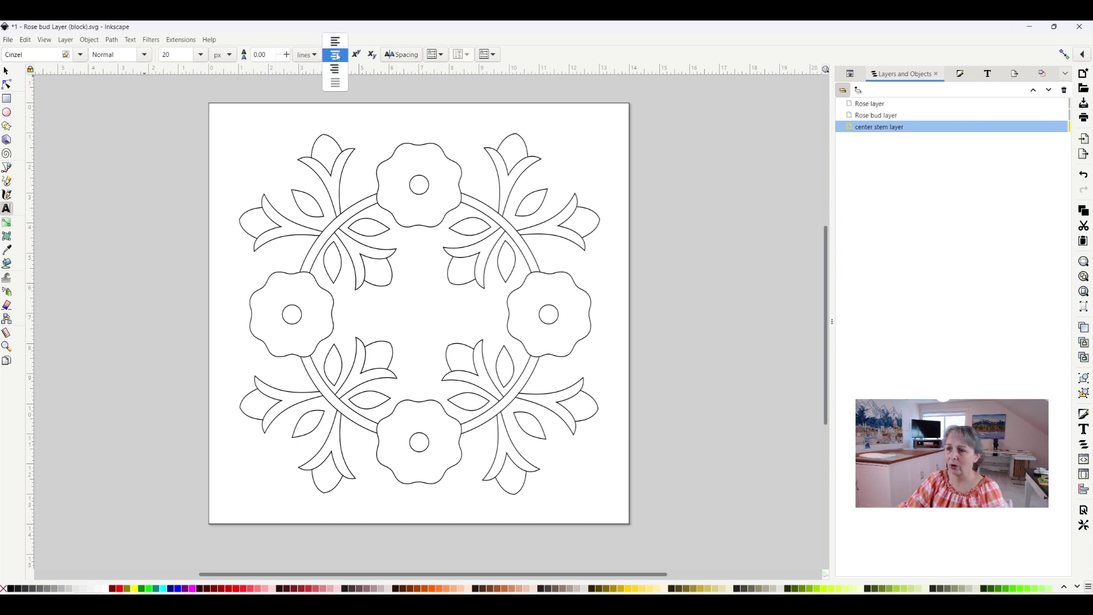
{"action": "left_click", "coordinate": [336, 56]}
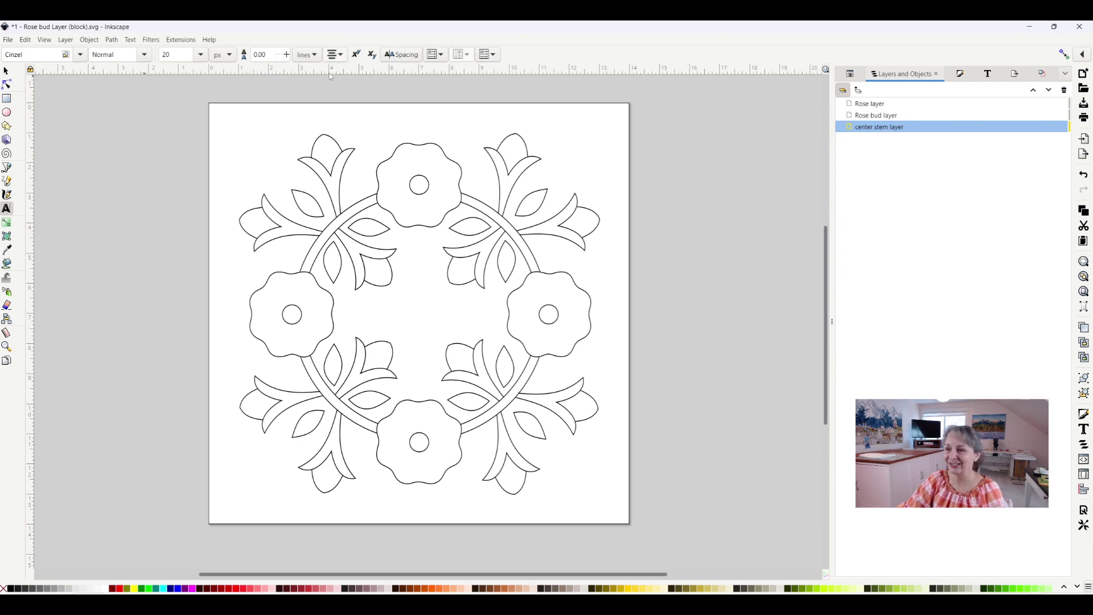
{"action": "left_click", "coordinate": [416, 507]}
{"action": "type", "text": "Seg"}
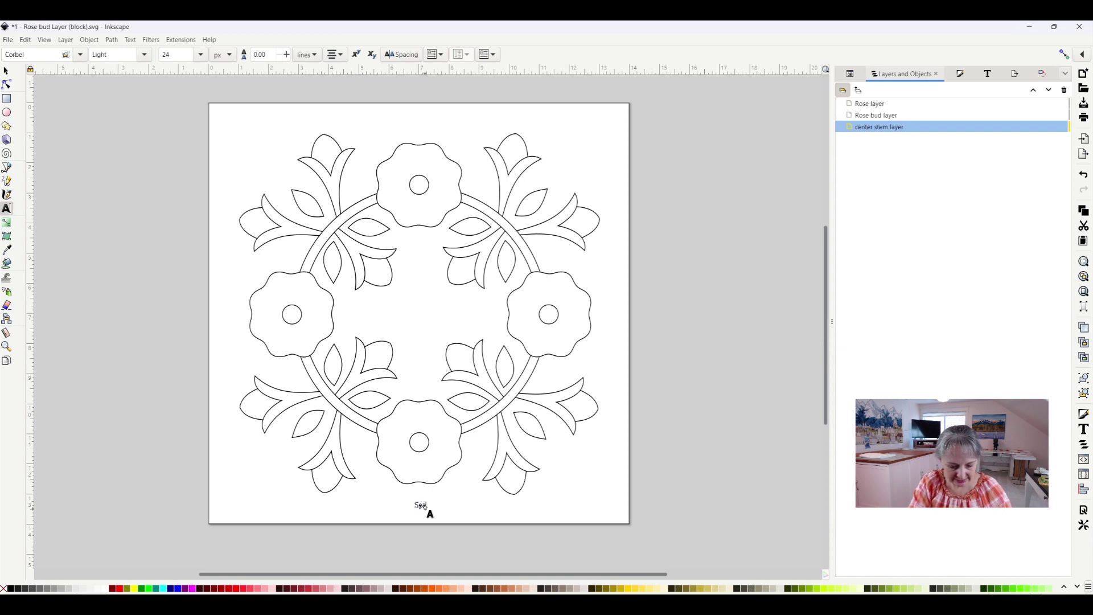
{"action": "type", "text": "m allow"}
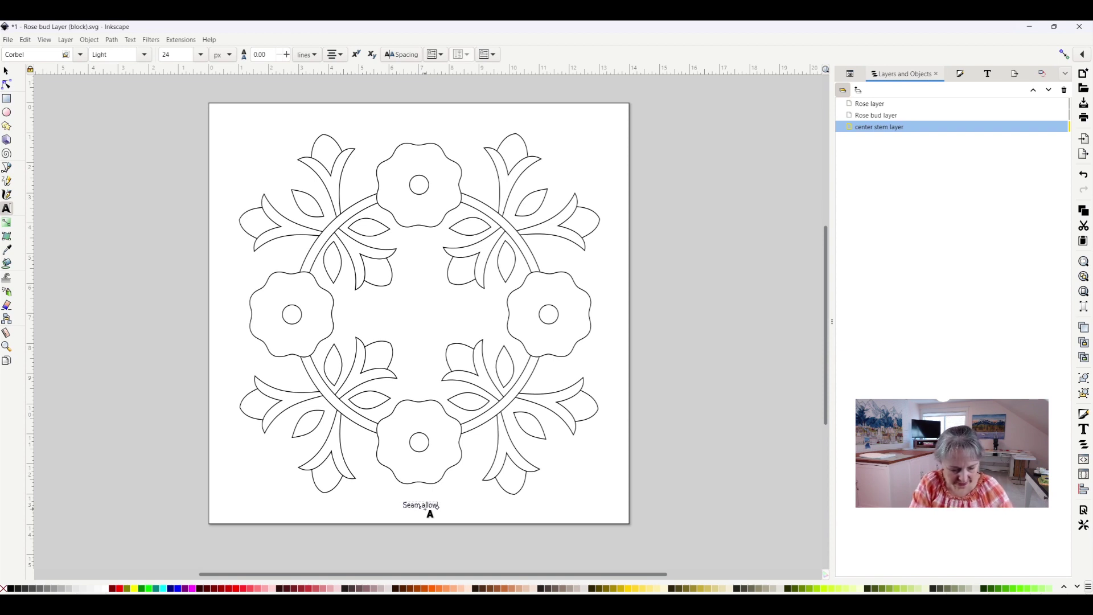
{"action": "type", "text": "ance not in"}
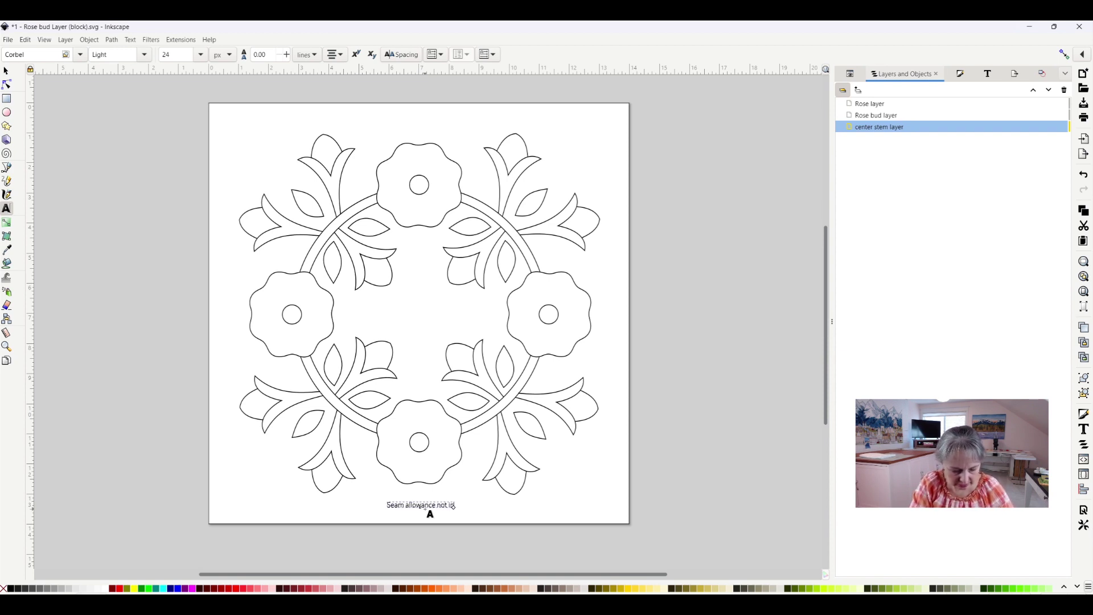
{"action": "type", "text": "cl"}
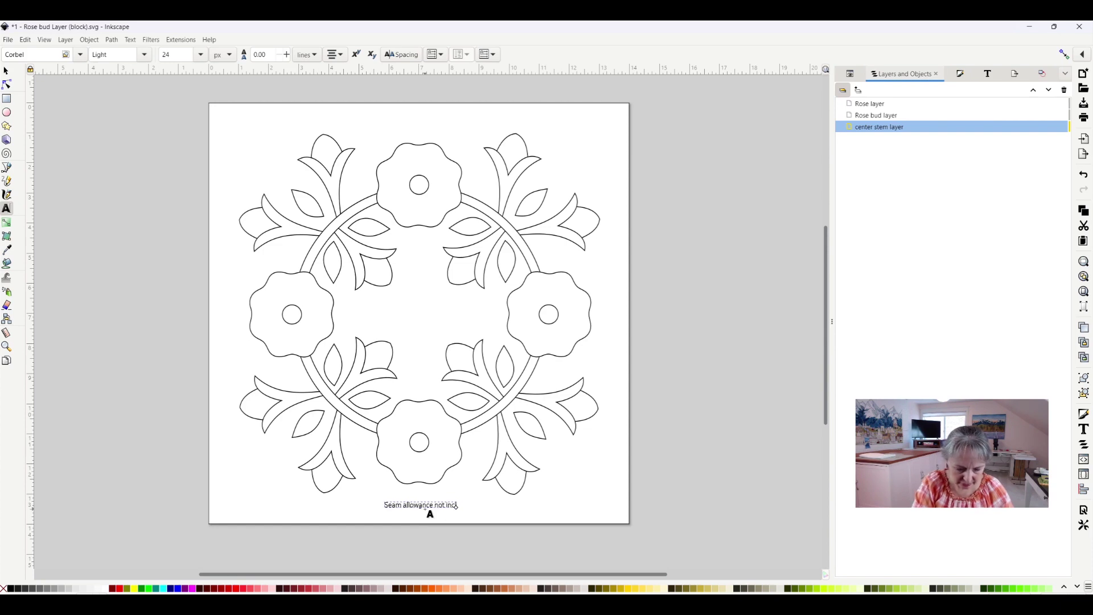
{"action": "type", "text": "uded."}
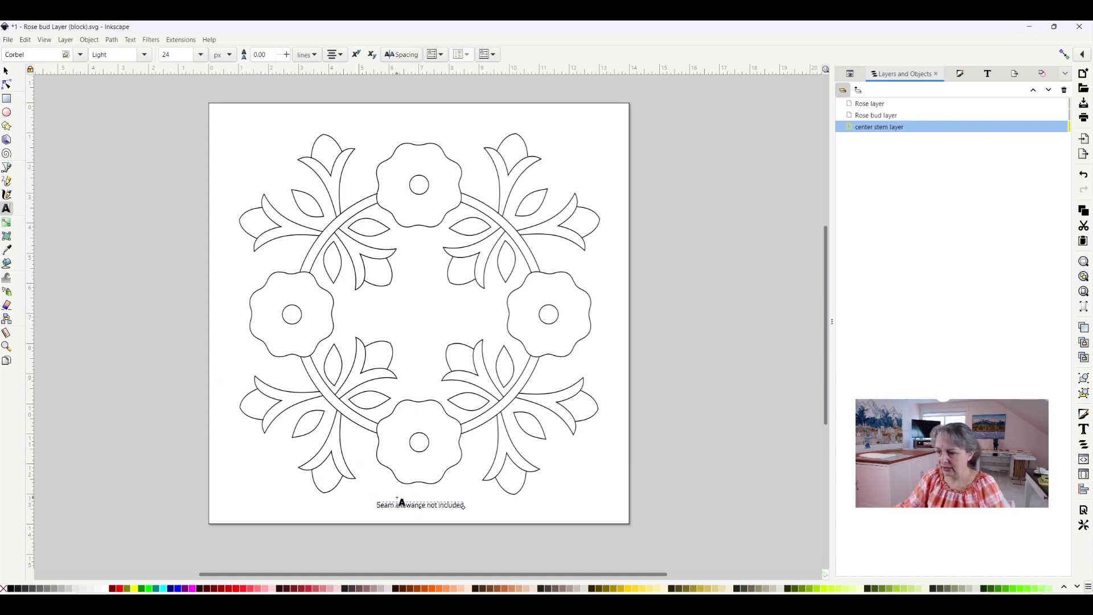
{"action": "scroll", "coordinate": [401, 504], "scroll_direction": "up", "scroll_amount": 1}
{"action": "scroll", "coordinate": [397, 502], "scroll_direction": "up", "scroll_amount": 1}
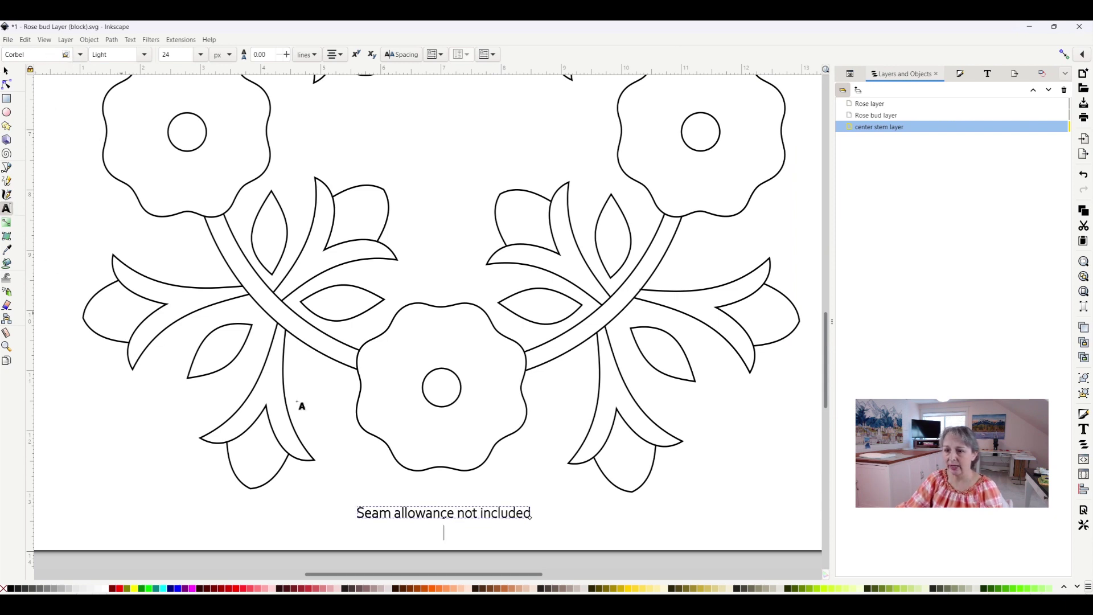
Set the caption font to Corbel in the Light weight, after briefly trying Arial Rounded MT Bold
{"action": "left_click_drag", "start_coordinate": [531, 513], "coordinate": [357, 510]}
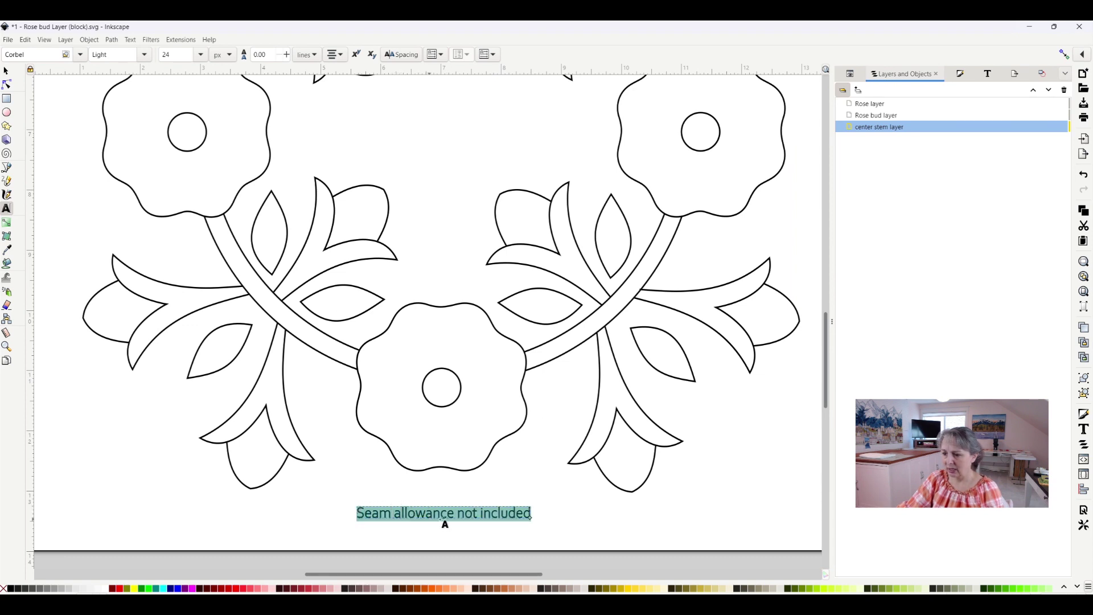
{"action": "left_click", "coordinate": [79, 54]}
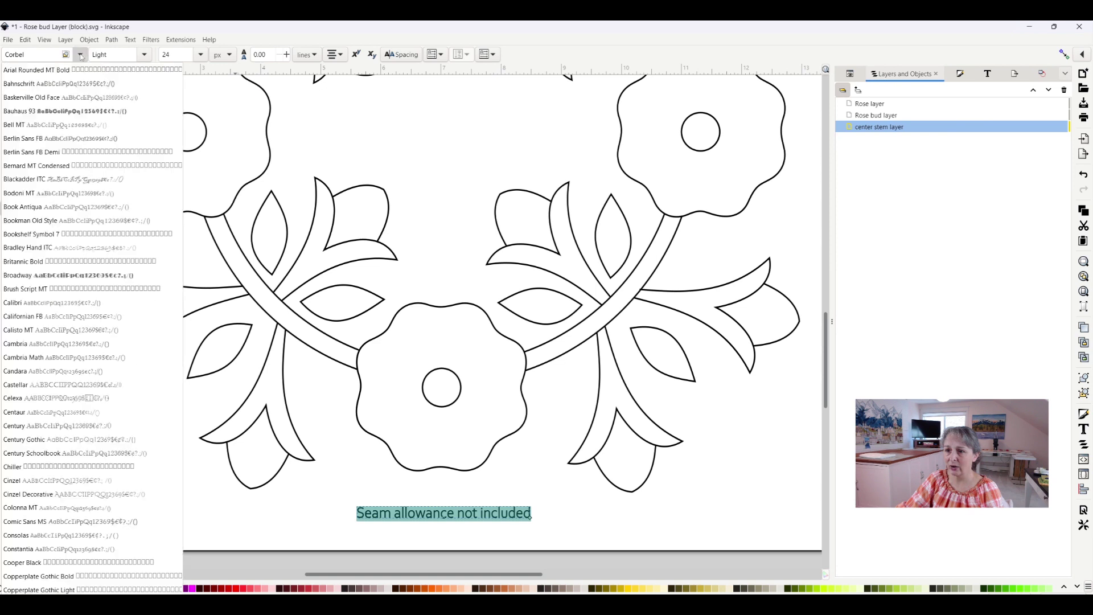
{"action": "left_click", "coordinate": [28, 71]}
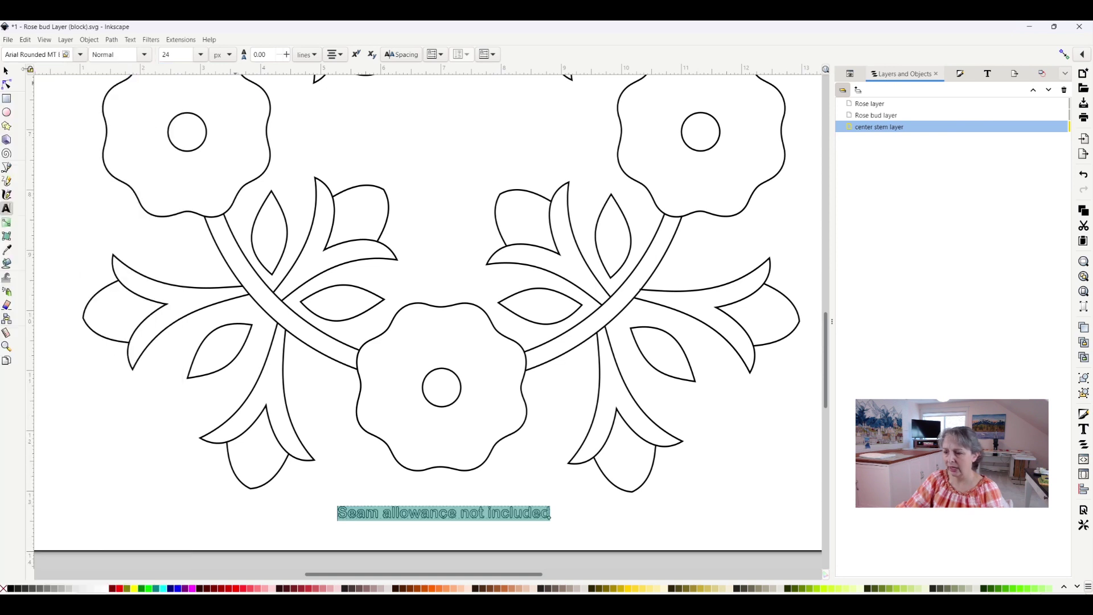
{"action": "left_click", "coordinate": [80, 54]}
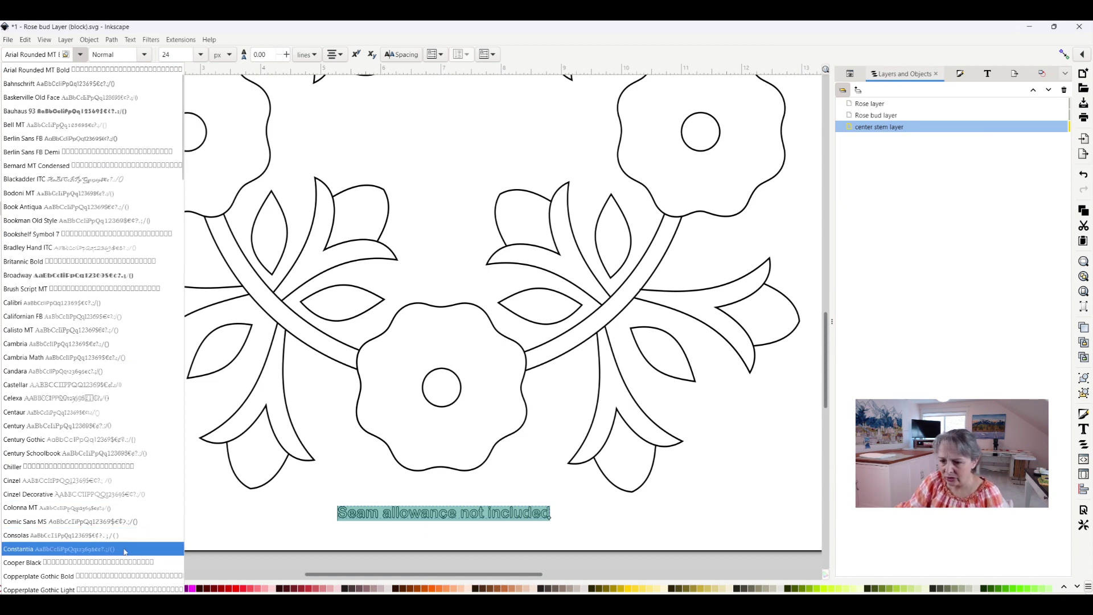
{"action": "left_click", "coordinate": [51, 589]}
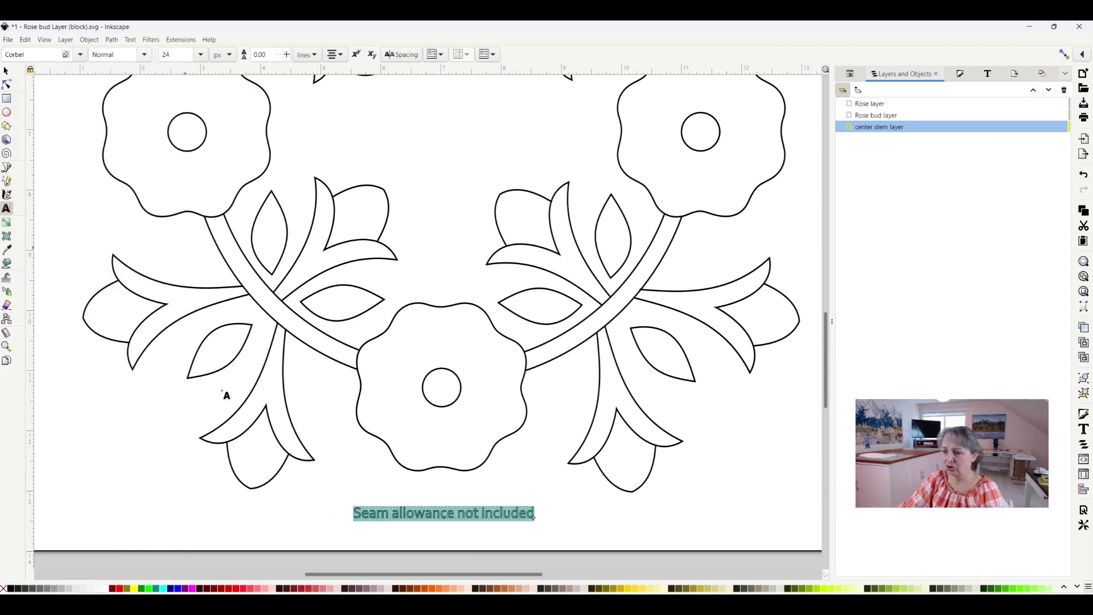
{"action": "left_click", "coordinate": [306, 498]}
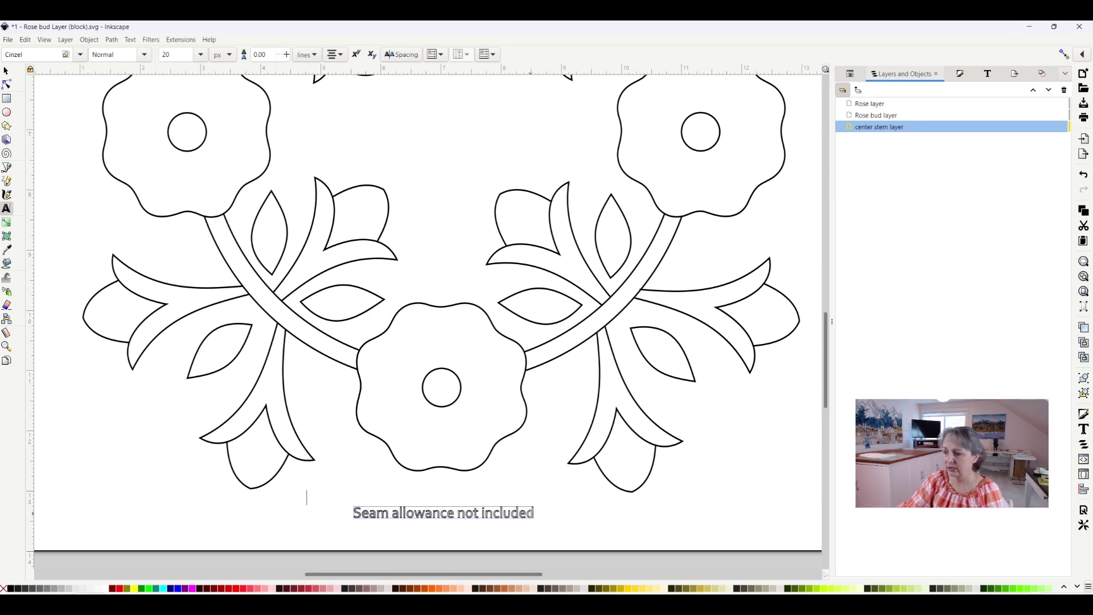
{"action": "left_click_drag", "start_coordinate": [535, 512], "coordinate": [352, 512]}
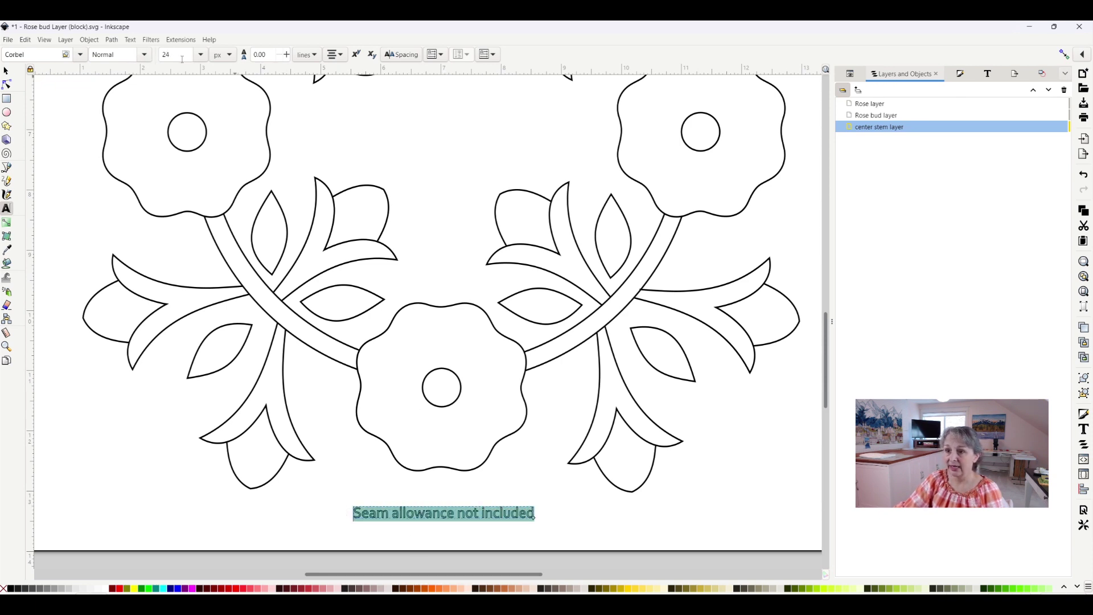
{"action": "left_click", "coordinate": [144, 55]}
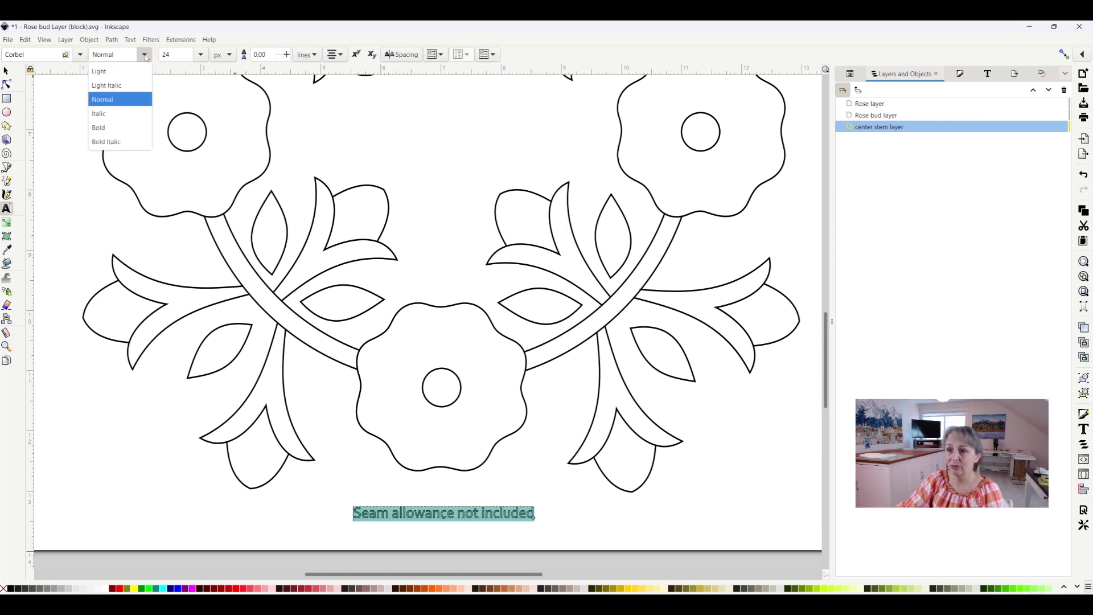
{"action": "left_click", "coordinate": [117, 75]}
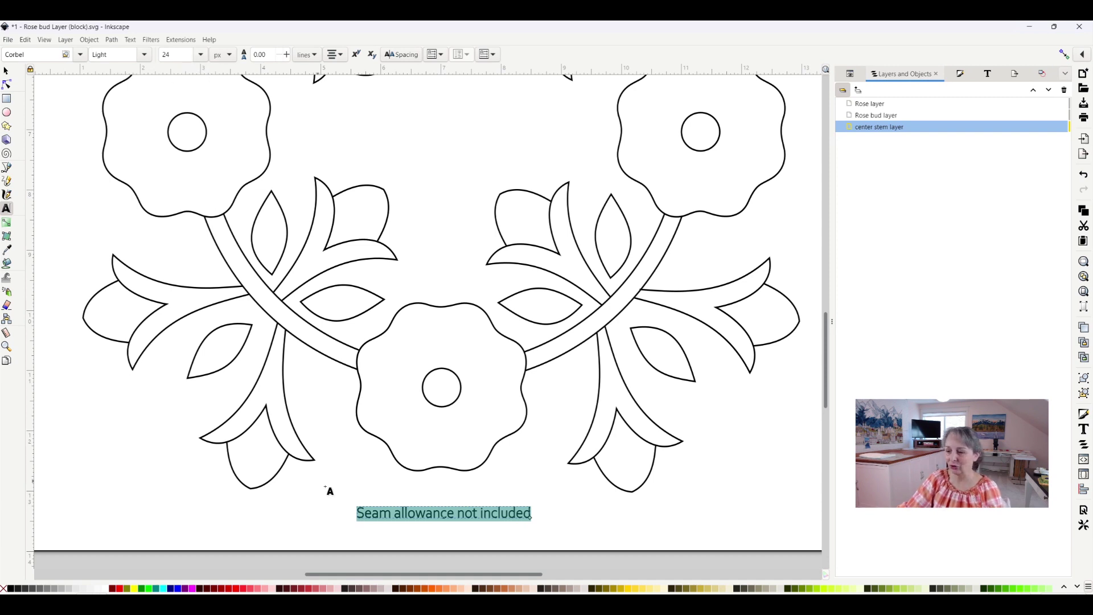
{"action": "scroll", "coordinate": [362, 435], "scroll_direction": "down", "scroll_amount": 1}
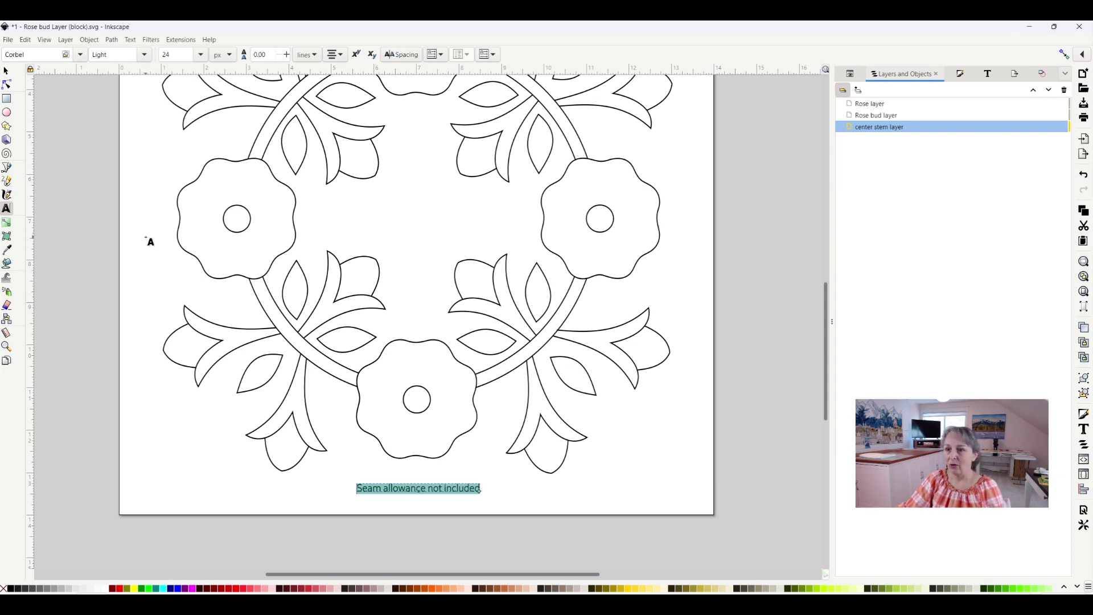
Rotate the caption 90° to vertical and position it beside the left flower
{"action": "left_click", "coordinate": [6, 72]}
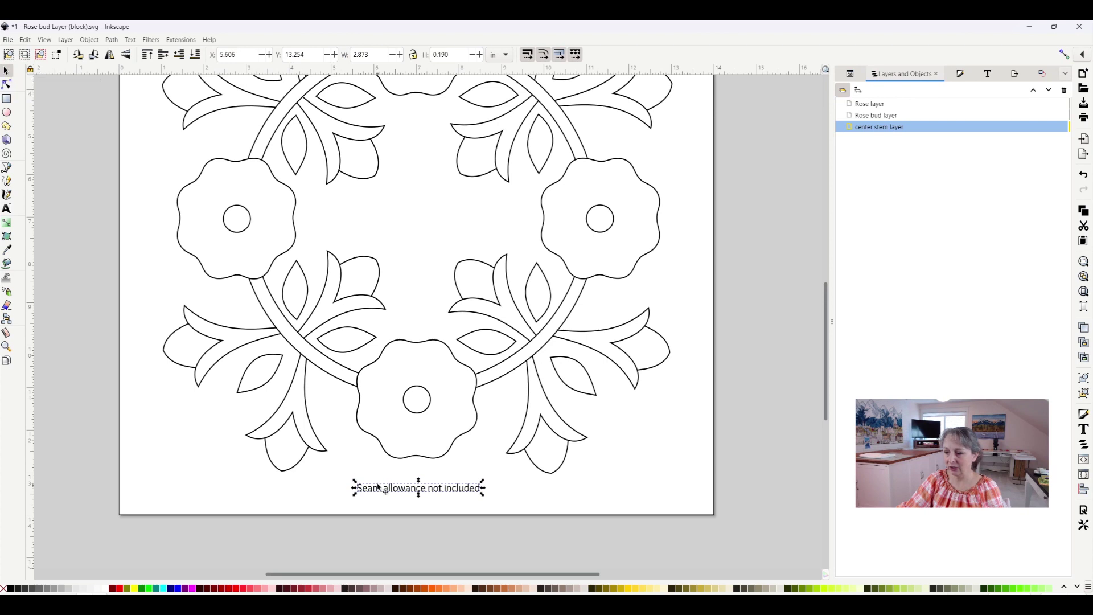
{"action": "left_click_drag", "start_coordinate": [417, 493], "coordinate": [422, 495]}
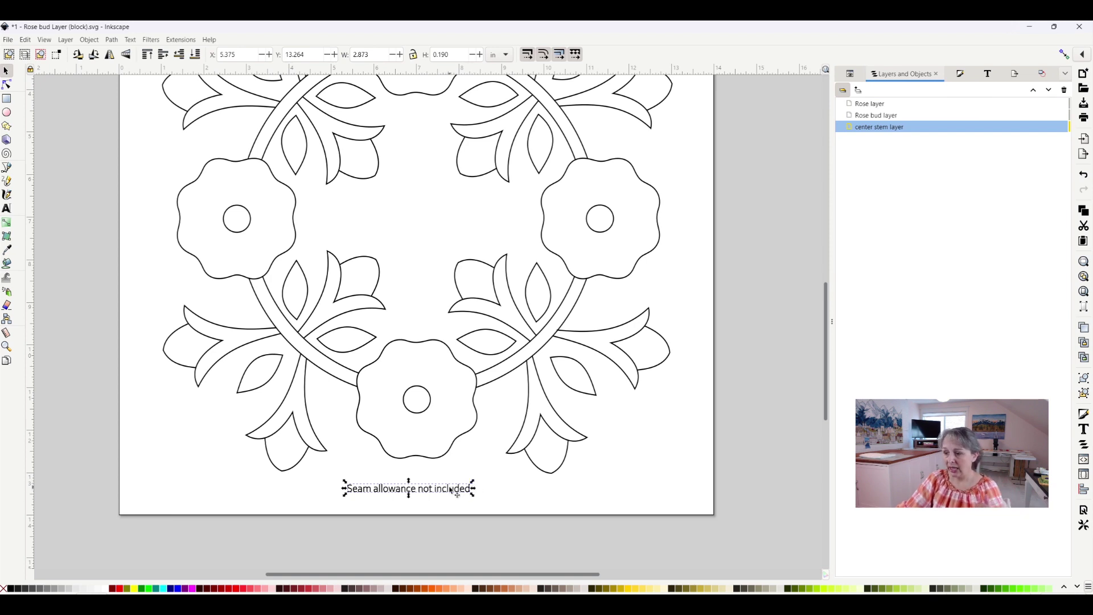
{"action": "left_click", "coordinate": [461, 491]}
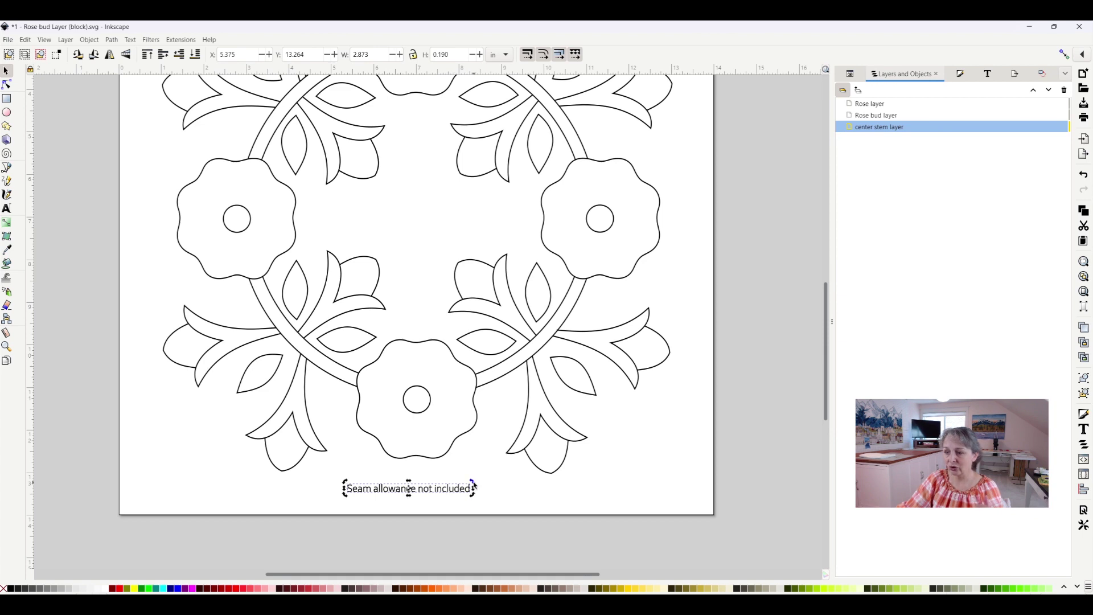
{"action": "left_click_drag", "start_coordinate": [475, 484], "coordinate": [402, 384]}
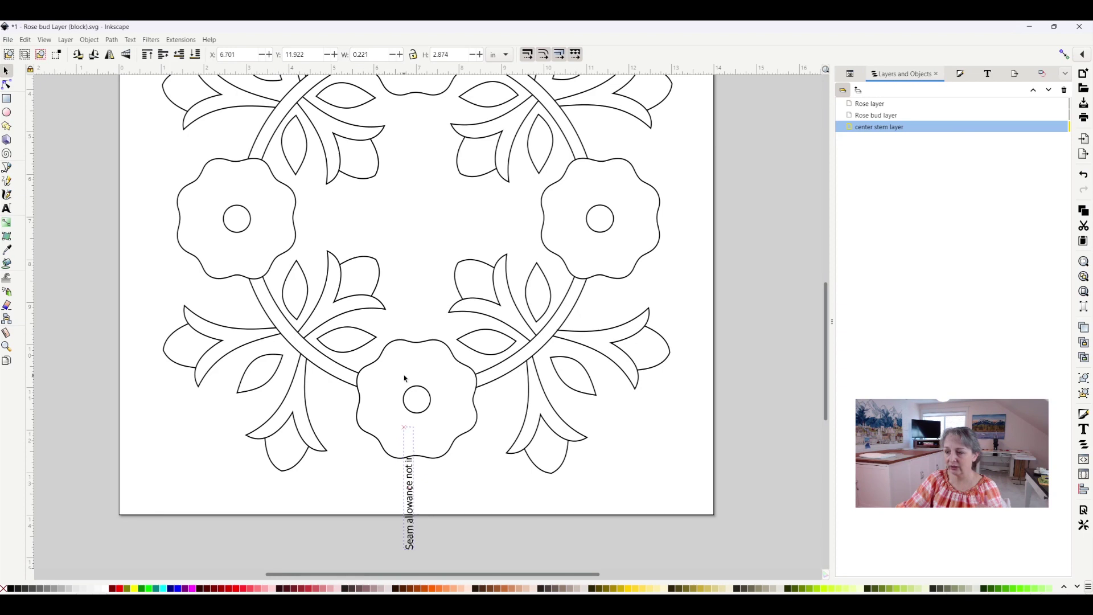
{"action": "left_click_drag", "start_coordinate": [412, 504], "coordinate": [146, 242]}
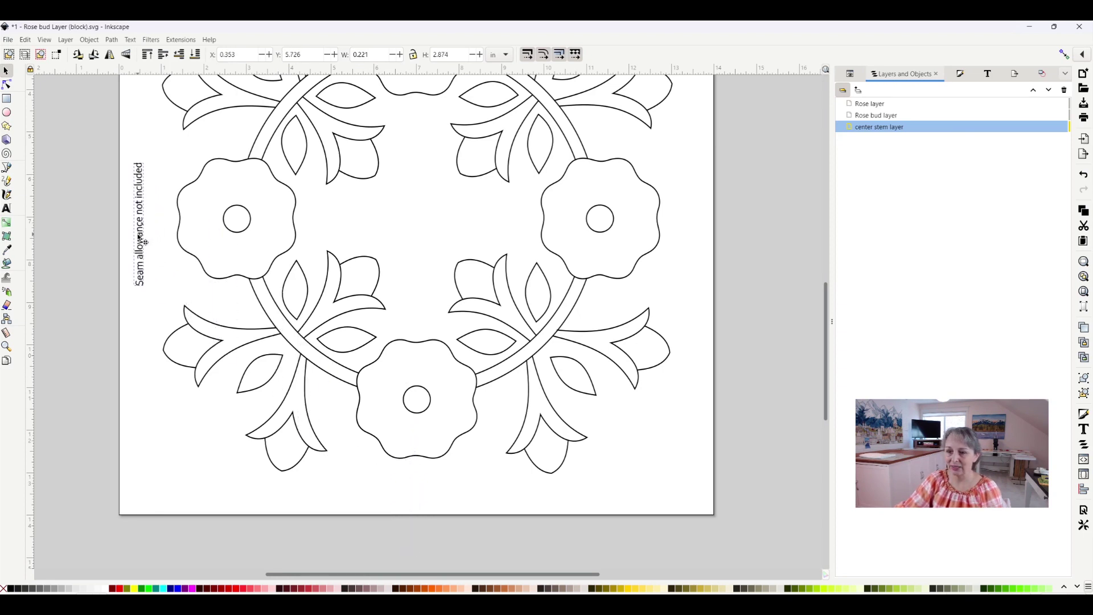
{"action": "left_click_drag", "start_coordinate": [145, 242], "coordinate": [143, 246]}
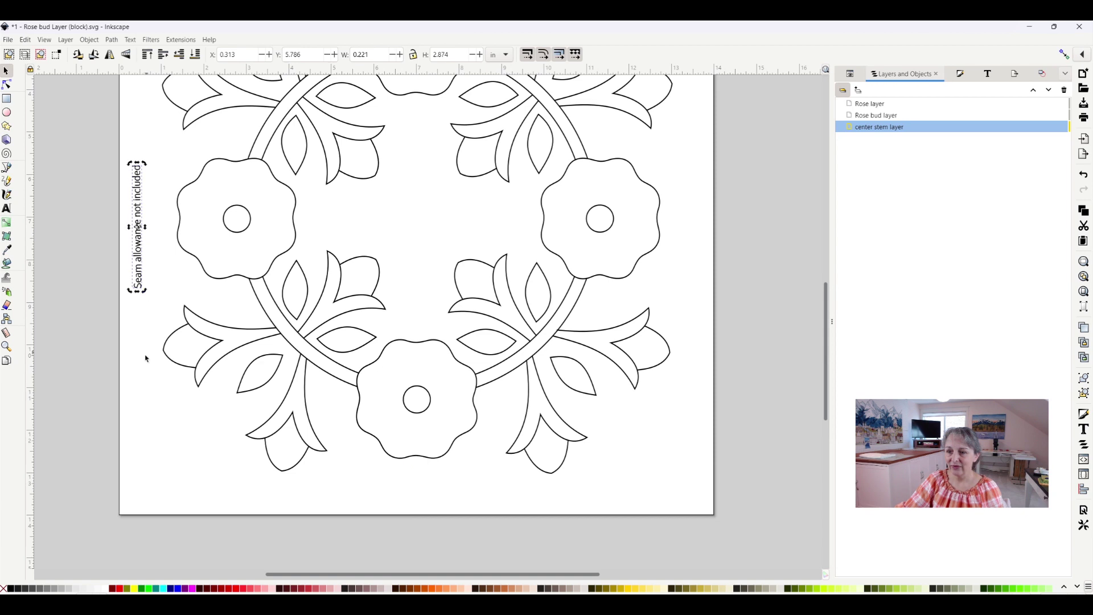
{"action": "left_click", "coordinate": [148, 399]}
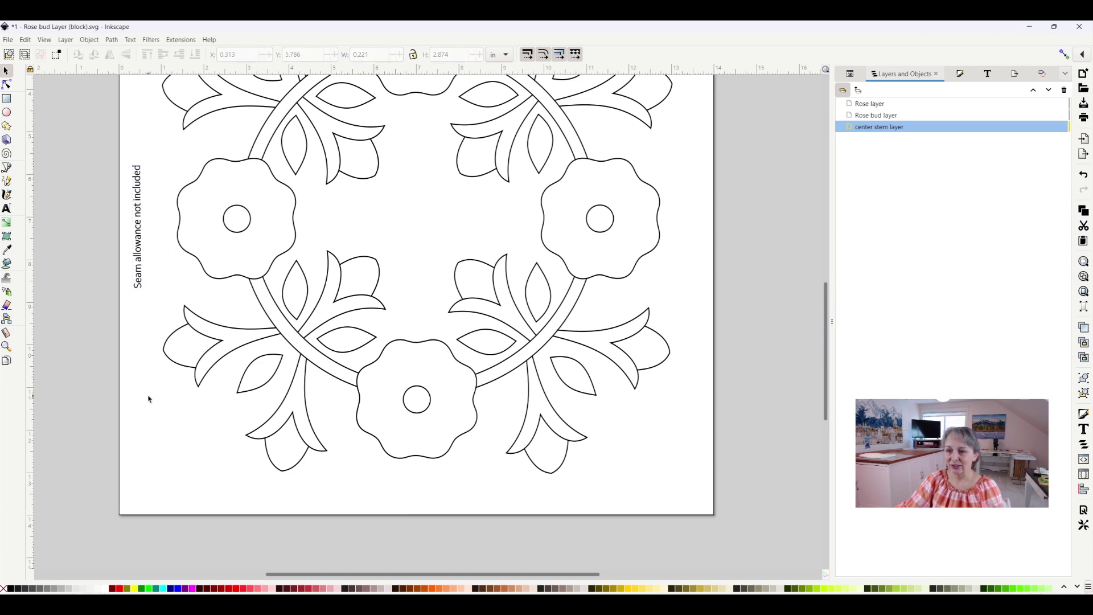
Save the rose bud block document from the File menu
{"action": "left_click", "coordinate": [10, 39]}
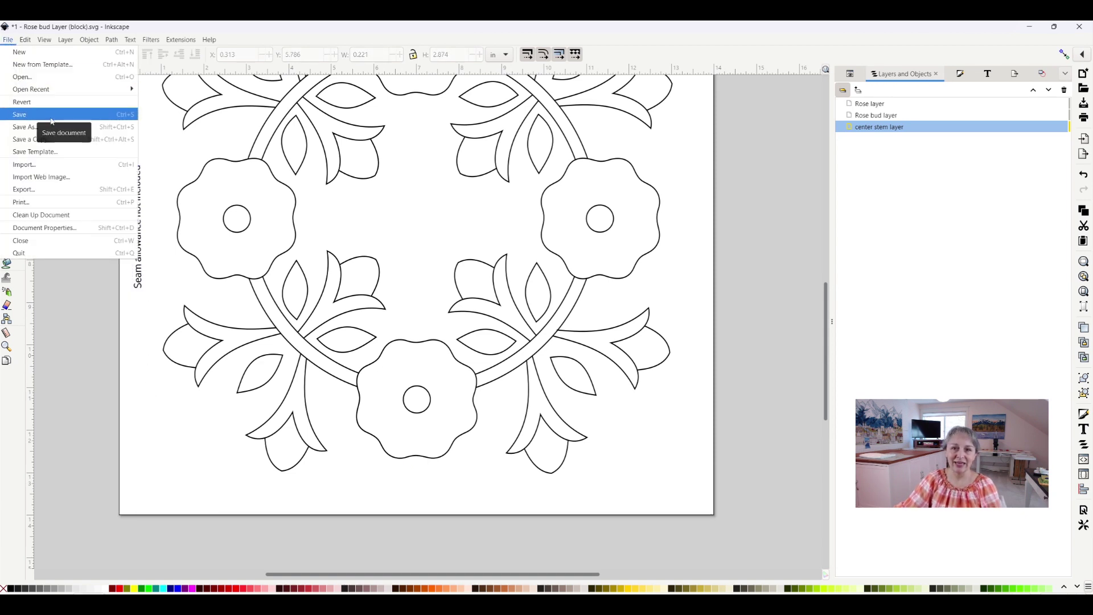
{"action": "left_click", "coordinate": [199, 439]}
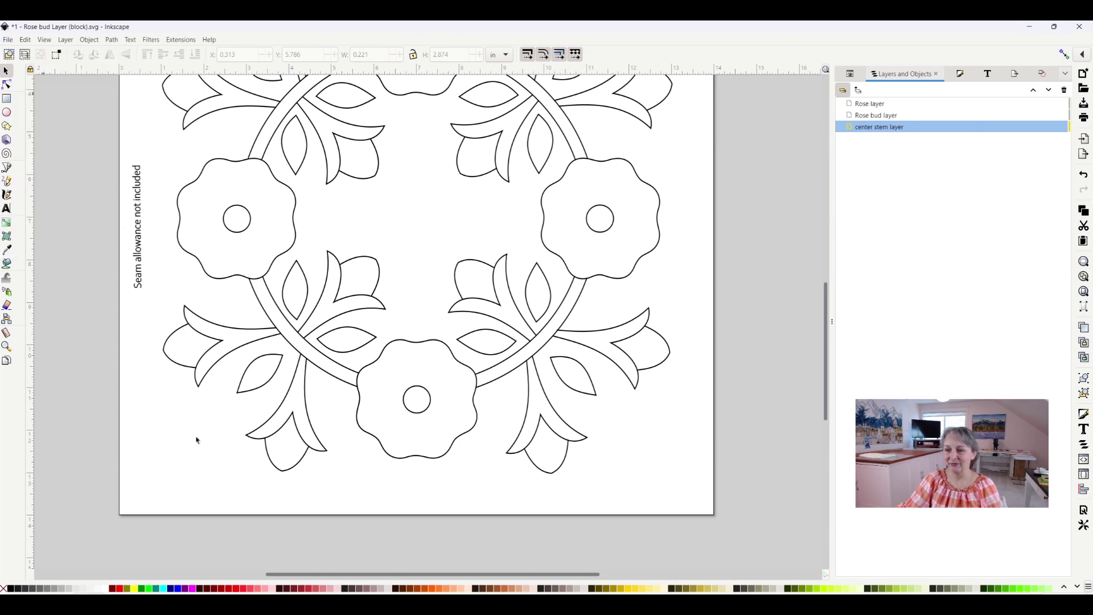